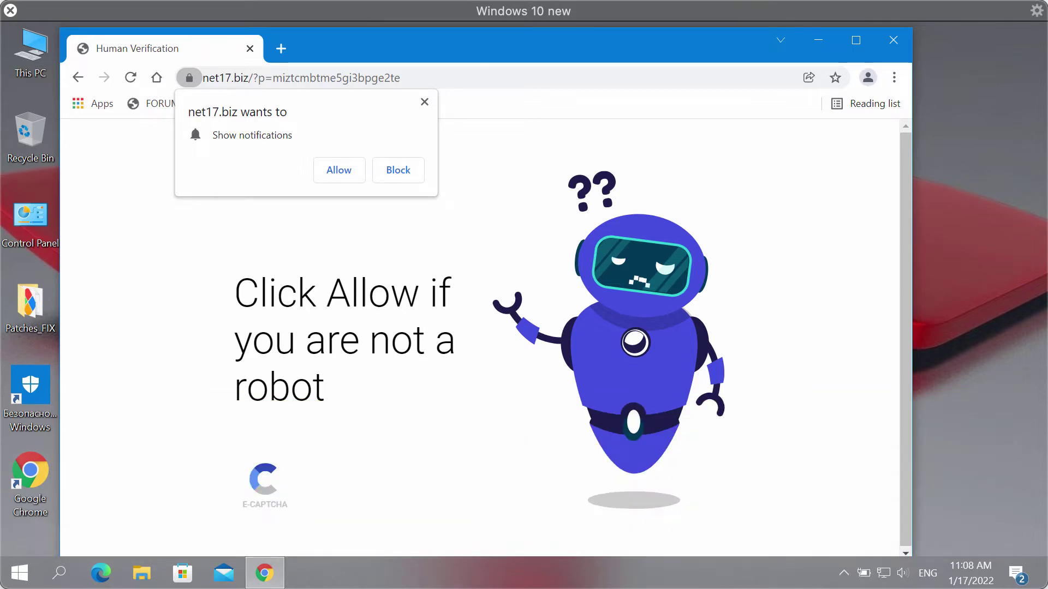
- Copy the net17.biz address into a new tab, change it to net16.biz, and load it
{"action": "left_click", "coordinate": [512, 78]}
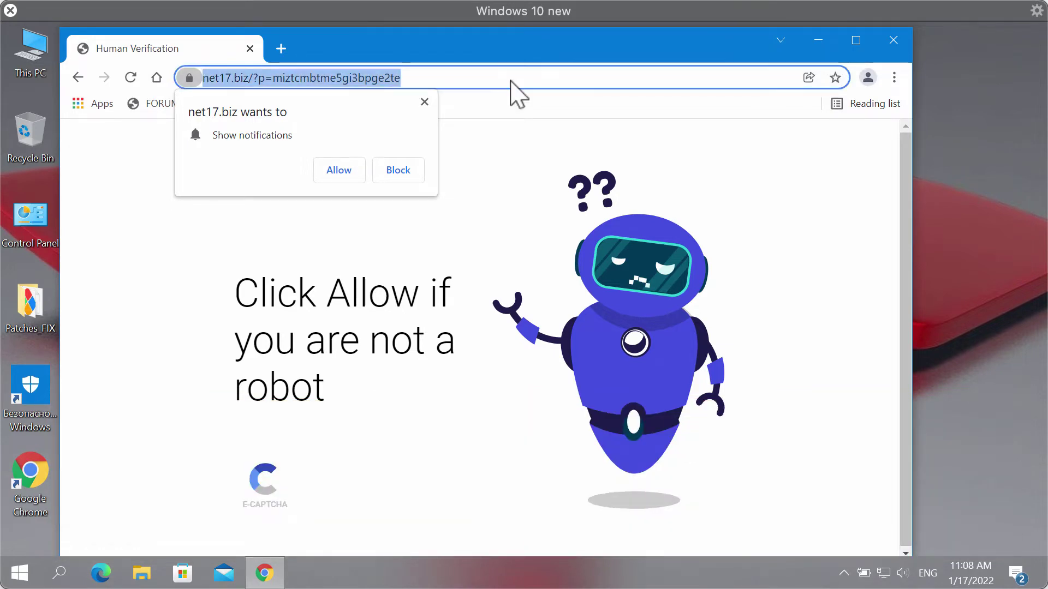
{"action": "right_click", "coordinate": [511, 80]}
{"action": "left_click", "coordinate": [551, 170]}
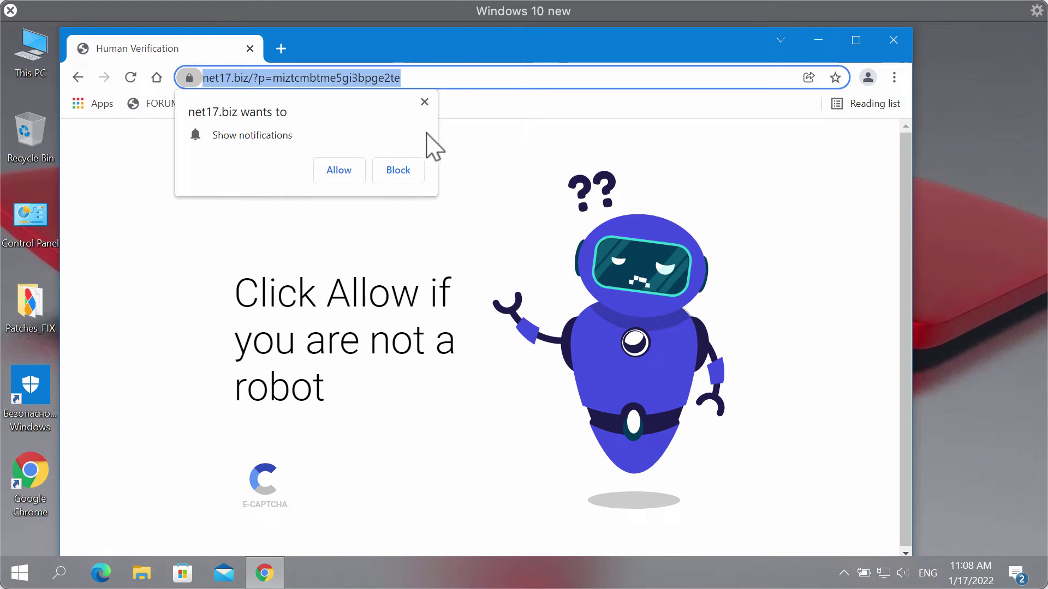
{"action": "left_click", "coordinate": [281, 49]}
{"action": "key", "text": "ctrl+v"}
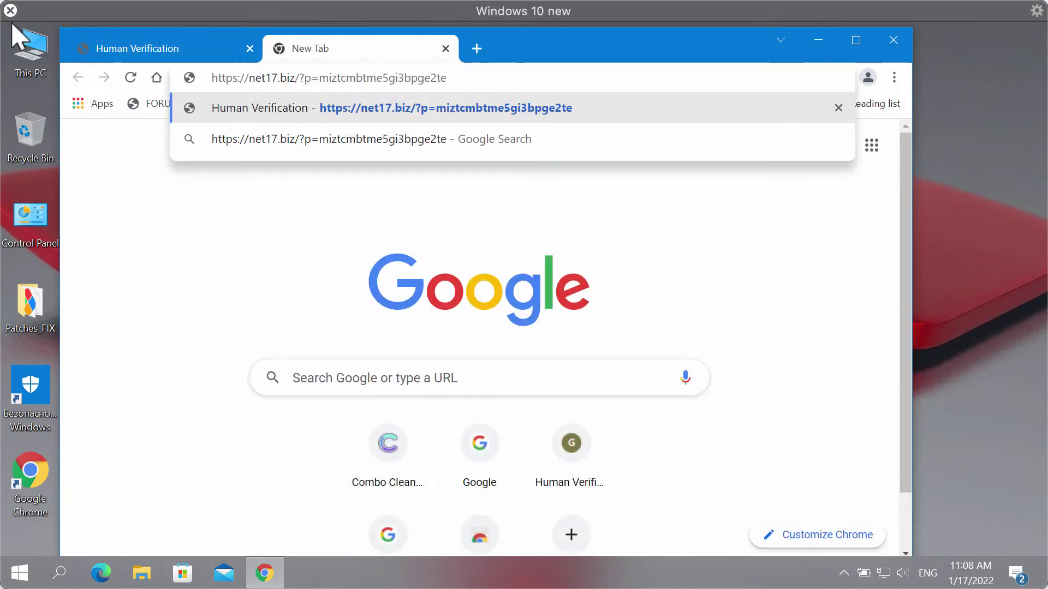
{"action": "left_click", "coordinate": [280, 78]}
{"action": "key", "text": "BackSpace"}
{"action": "type", "text": "6"}
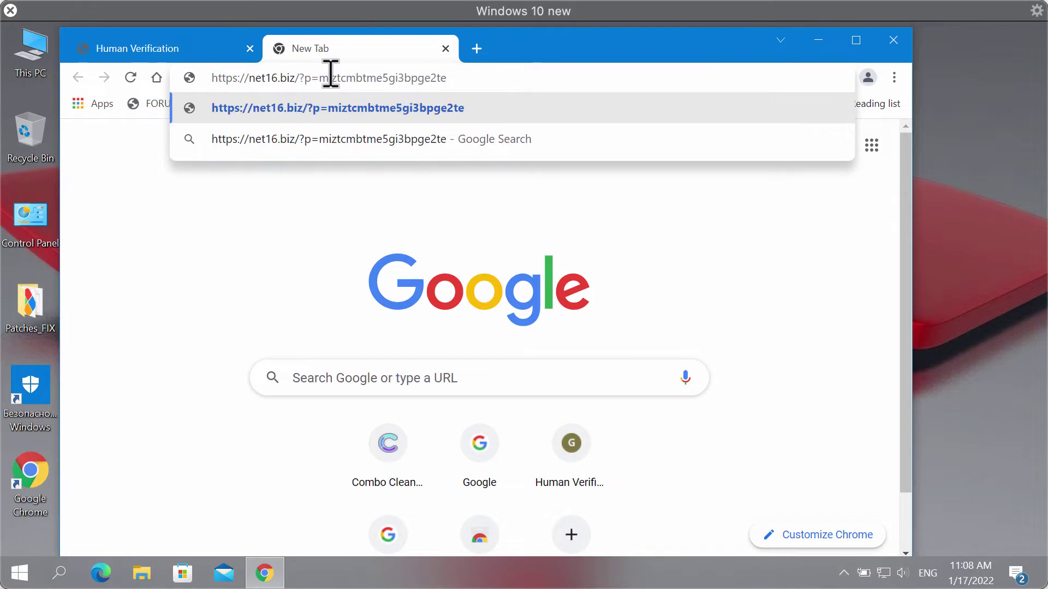
{"action": "key", "text": "Return"}
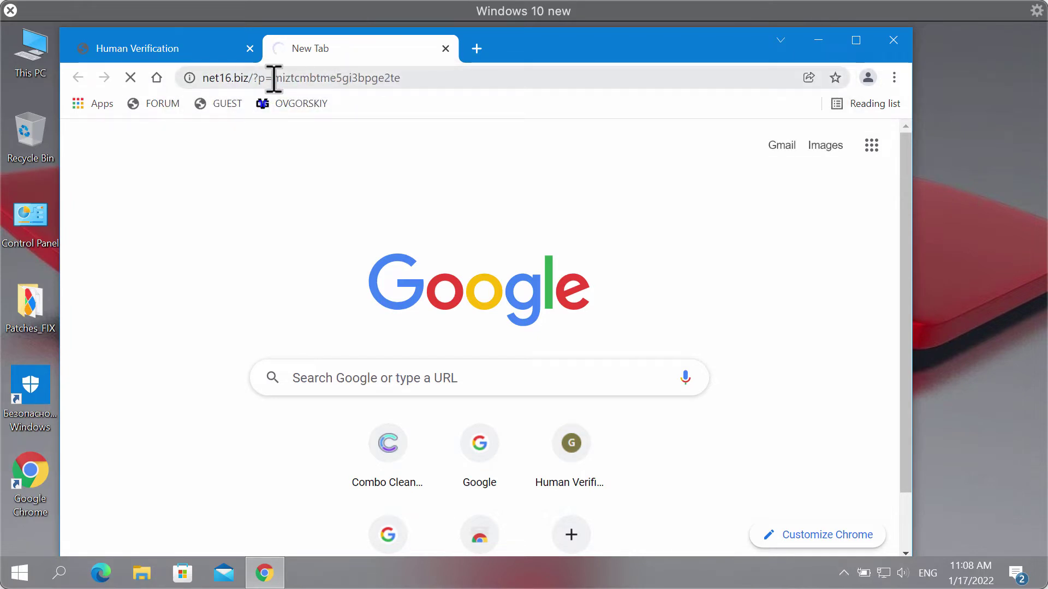
- Switch between the tabs, then allow net17.biz notifications on the Human Verification page
{"action": "left_click", "coordinate": [191, 50]}
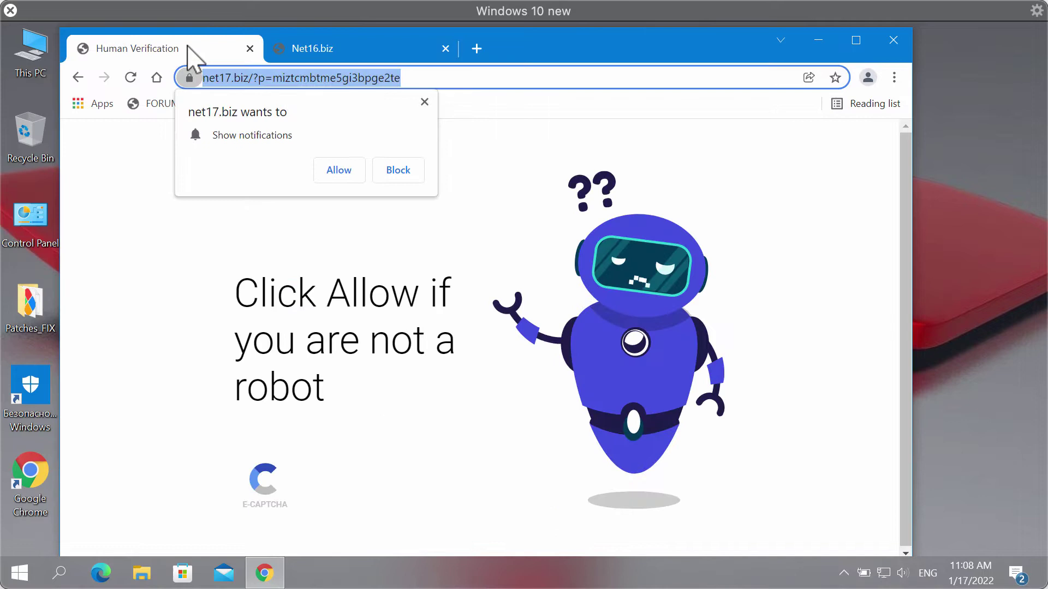
{"action": "left_click", "coordinate": [349, 50]}
{"action": "left_click", "coordinate": [180, 52]}
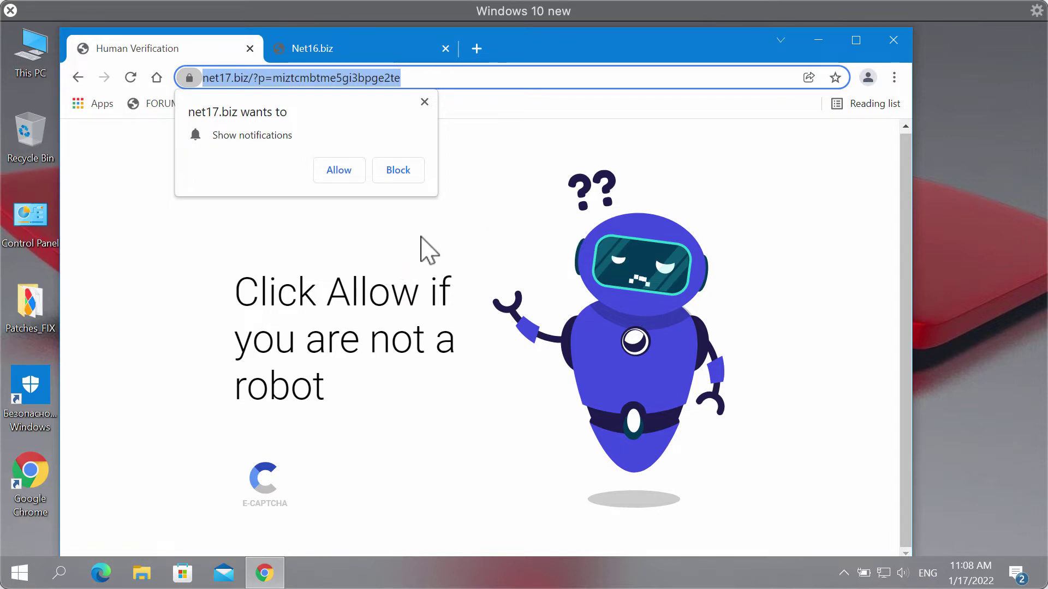
{"action": "left_click", "coordinate": [339, 172]}
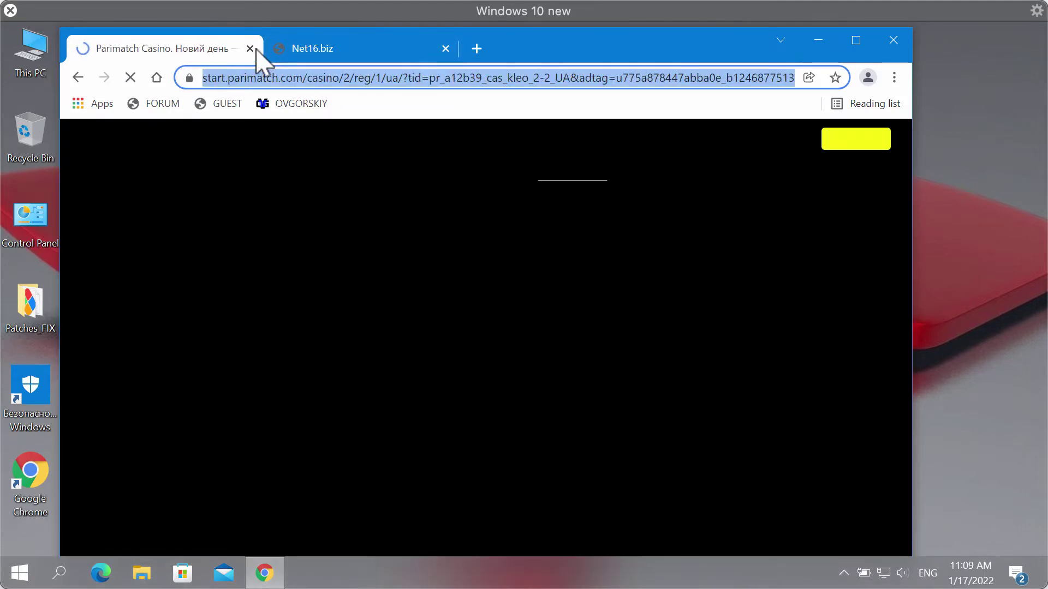
- Close the Net16.biz tab and open a new blank tab
{"action": "left_click", "coordinate": [445, 48]}
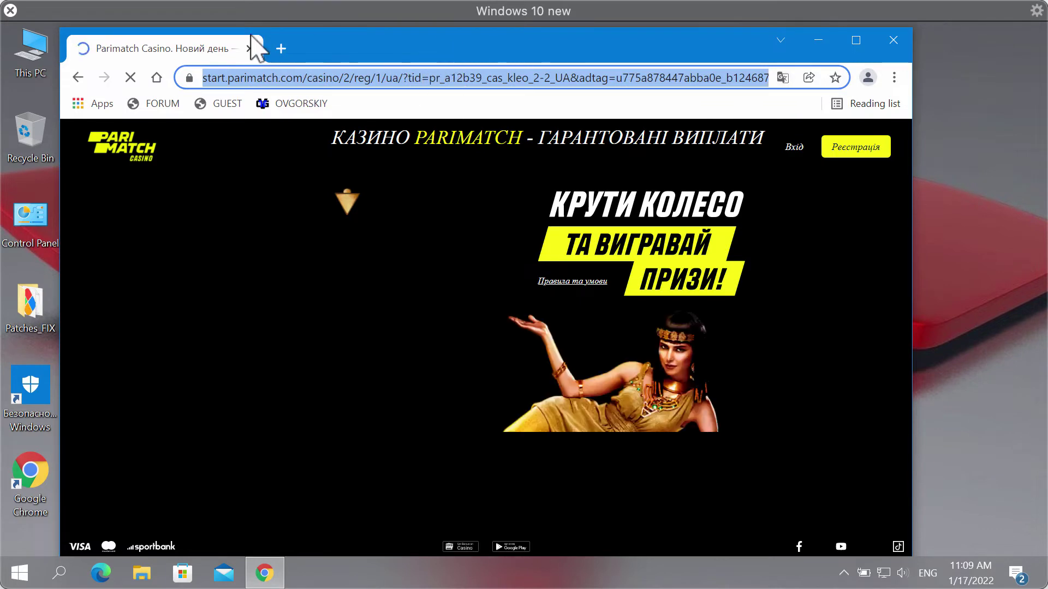
{"action": "left_click", "coordinate": [282, 48]}
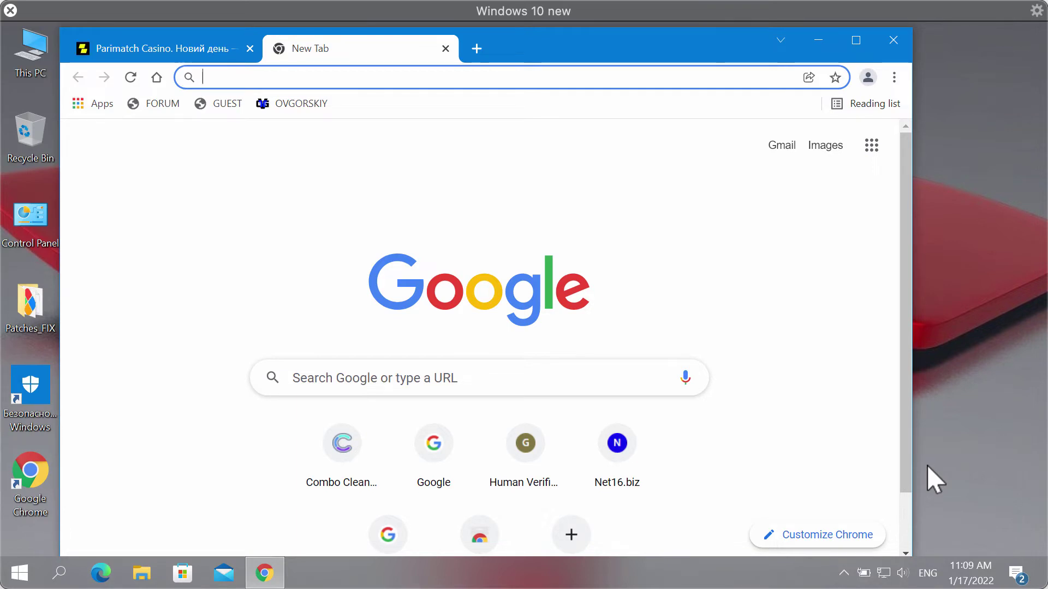
{"action": "scroll", "coordinate": [905, 440], "scroll_direction": "down", "scroll_amount": 1}
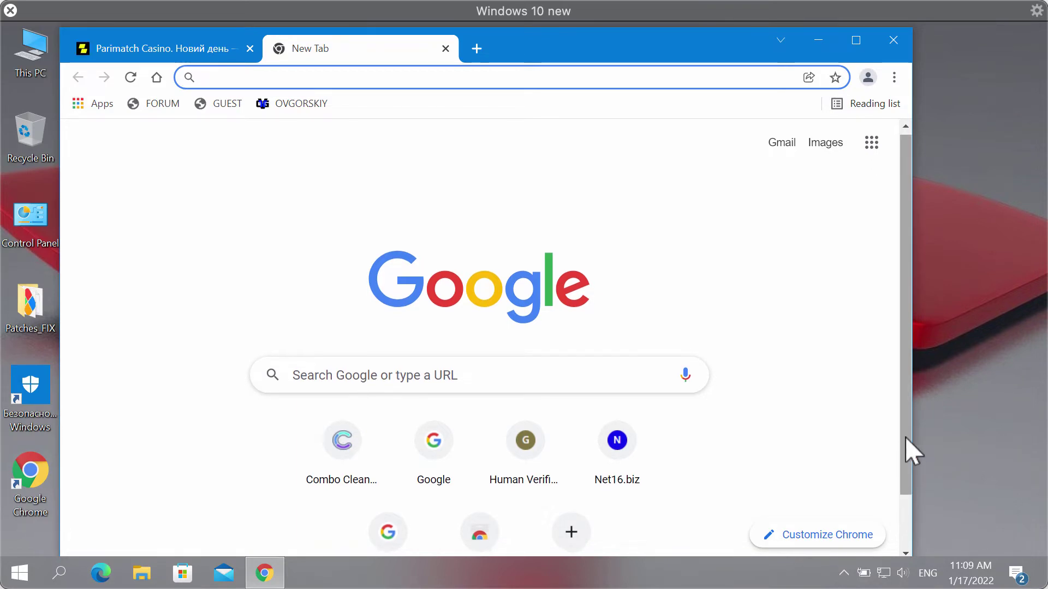
{"action": "scroll", "coordinate": [813, 208], "scroll_direction": "down", "scroll_amount": 1}
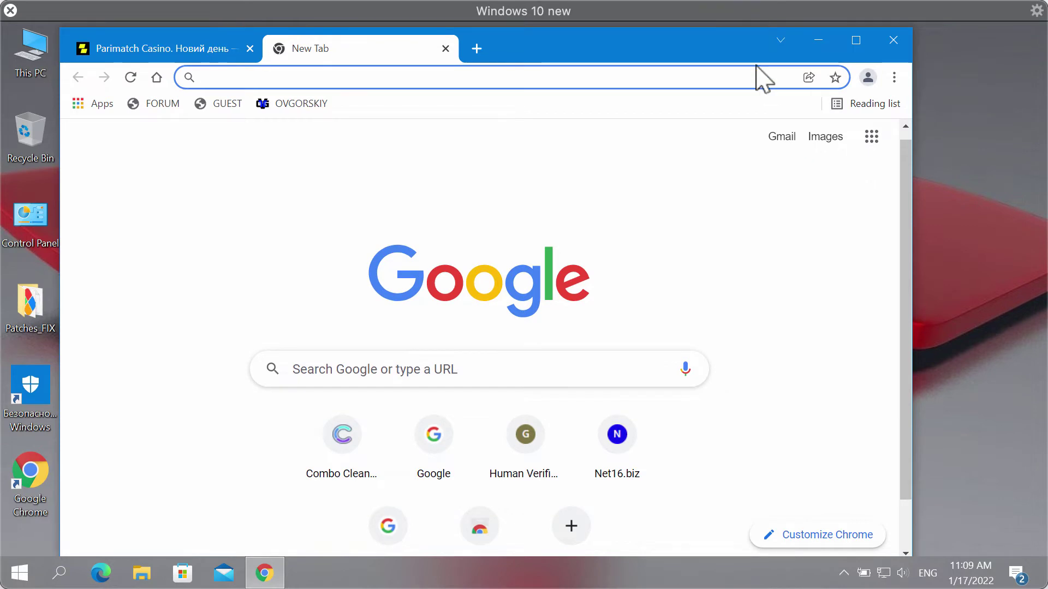
{"action": "left_click_drag", "start_coordinate": [728, 42], "coordinate": [730, 40]}
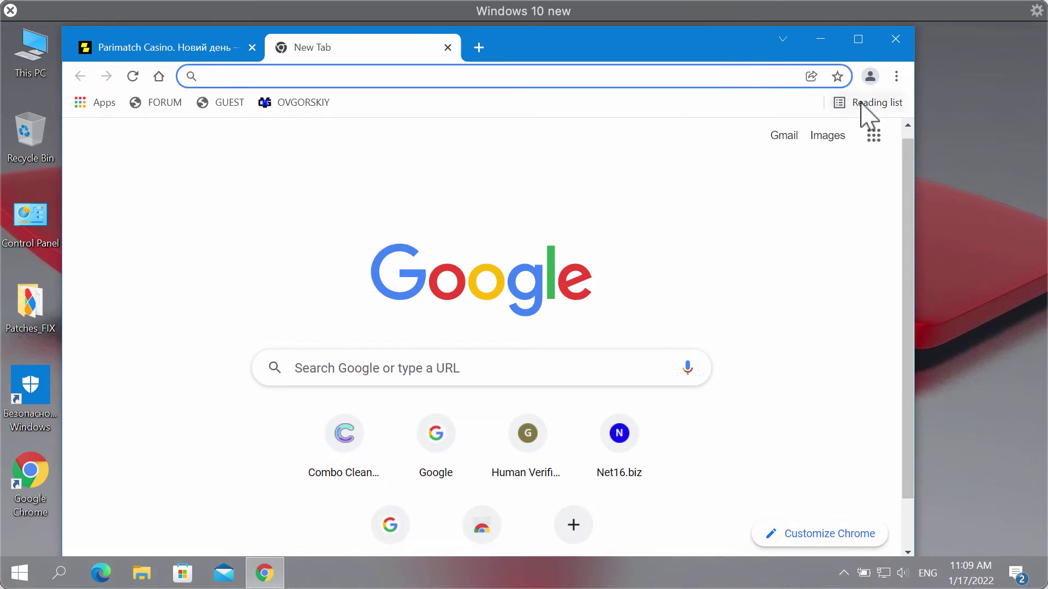
- Go from the Chrome menu to Settings, then Security and Privacy, then Site Settings
{"action": "left_click", "coordinate": [896, 77]}
{"action": "left_click", "coordinate": [770, 368]}
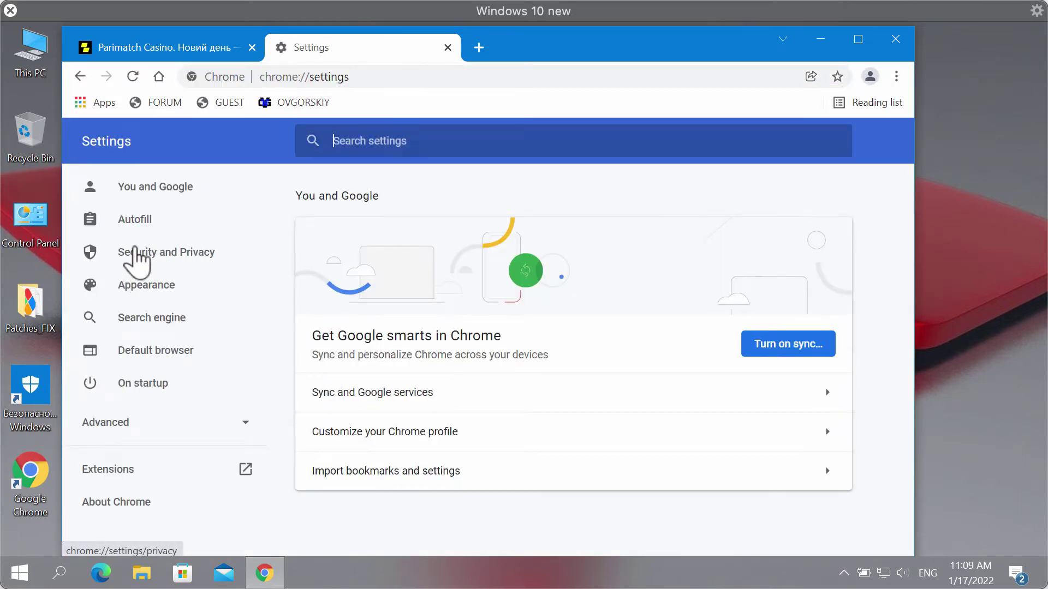
{"action": "left_click", "coordinate": [166, 252]}
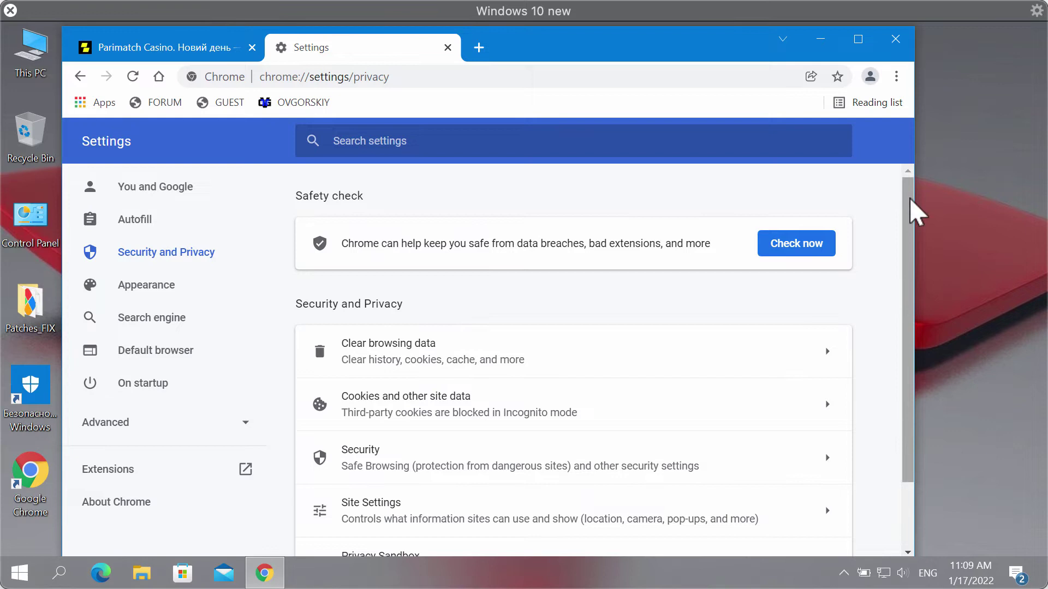
{"action": "scroll", "coordinate": [872, 306], "scroll_direction": "down", "scroll_amount": 2}
{"action": "left_click", "coordinate": [437, 443]}
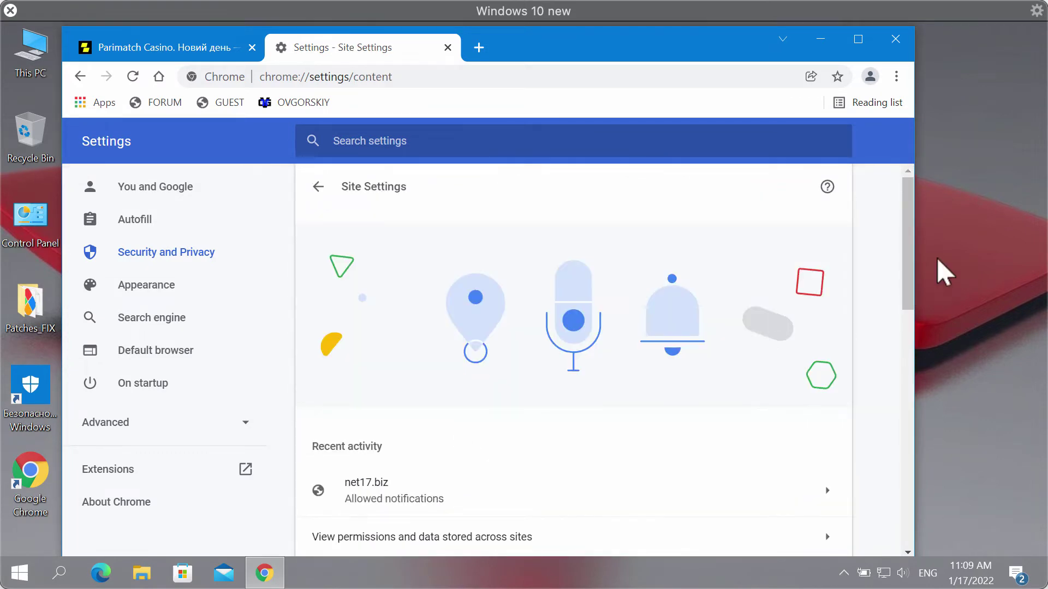
{"action": "scroll", "coordinate": [904, 339], "scroll_direction": "down", "scroll_amount": 5}
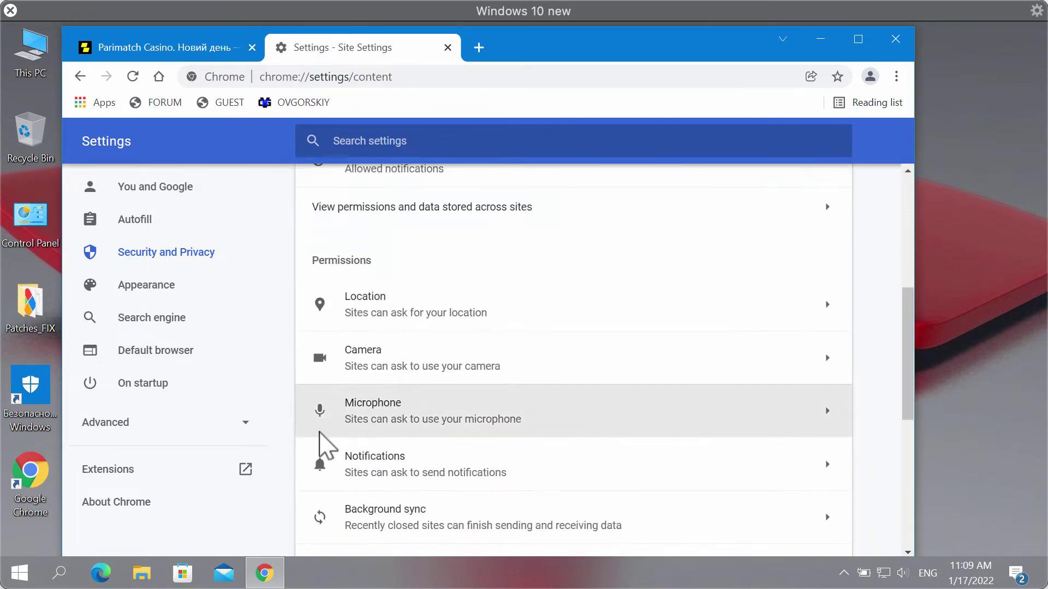
- Open Notifications settings and remove net17.biz from the sites allowed to send notifications
{"action": "left_click", "coordinate": [428, 468]}
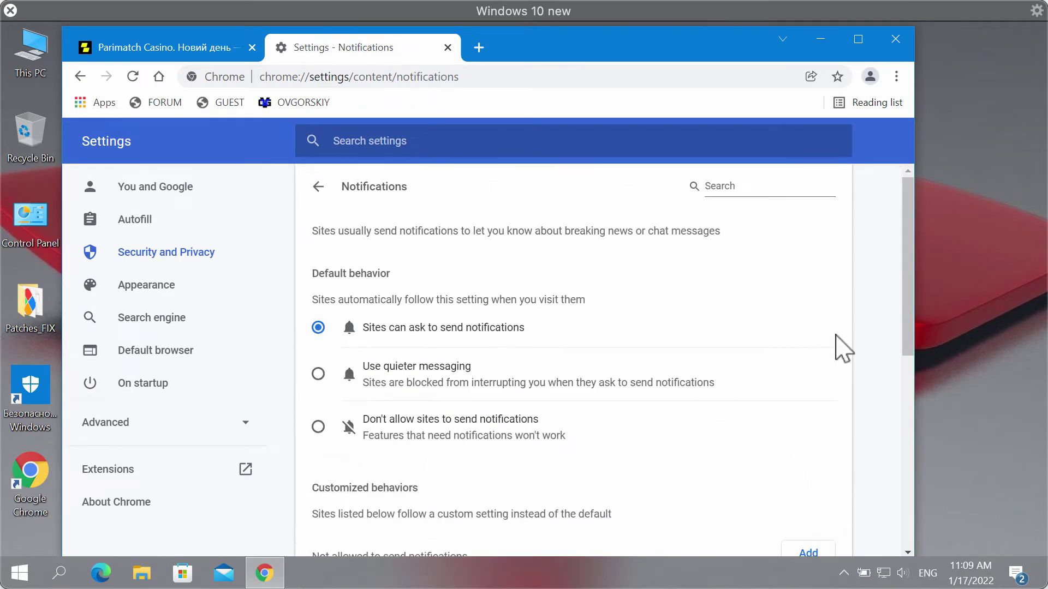
{"action": "left_click_drag", "start_coordinate": [910, 282], "coordinate": [900, 477]}
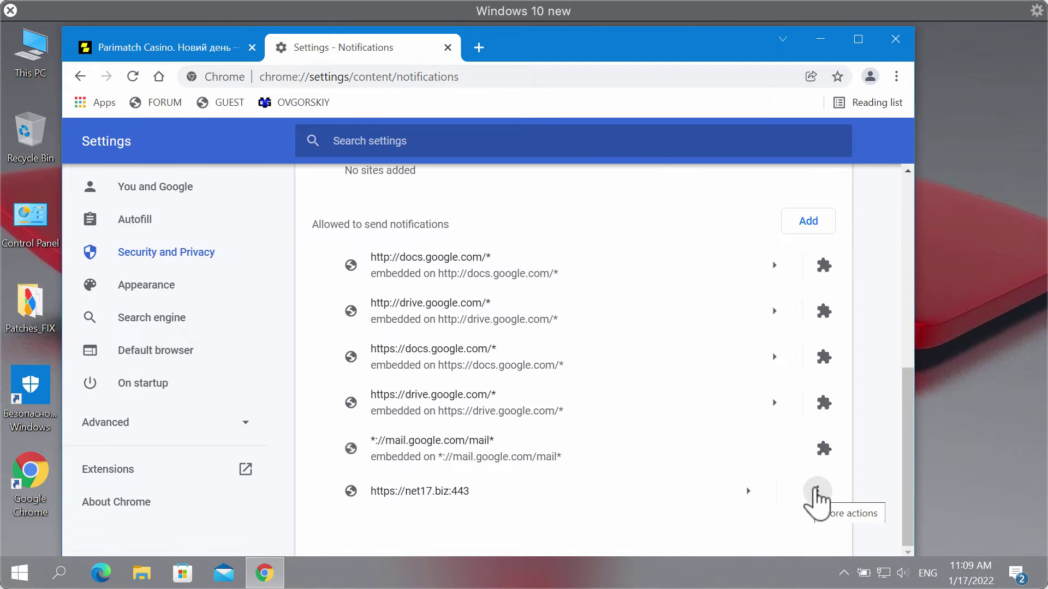
{"action": "left_click", "coordinate": [813, 492]}
{"action": "left_click", "coordinate": [808, 492]}
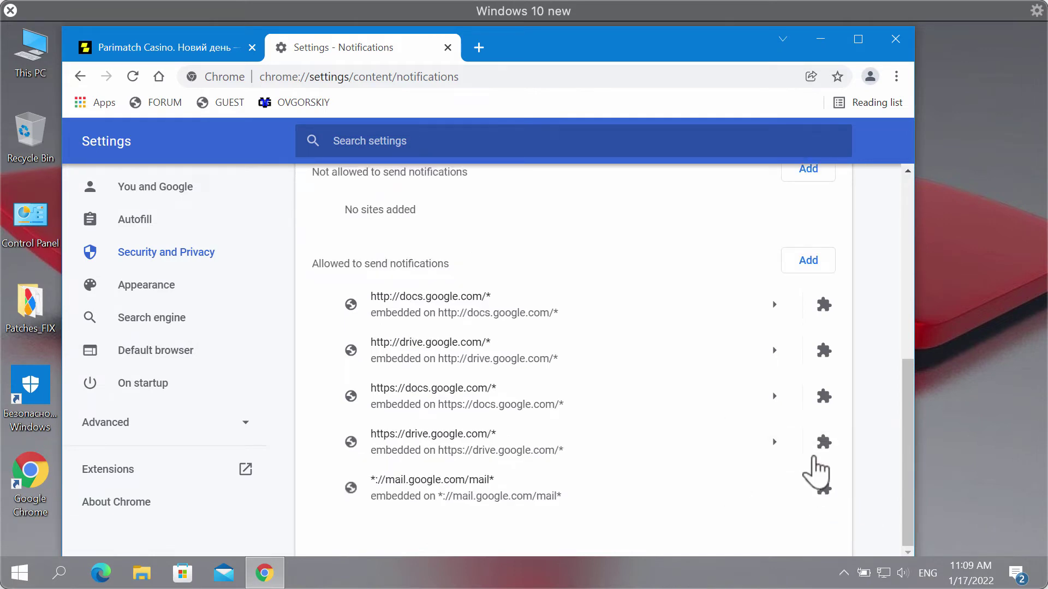
{"action": "left_click", "coordinate": [559, 71]}
- Load combocleaner.com in the address bar and close the Parimatch casino tab
{"action": "type", "text": "c"}
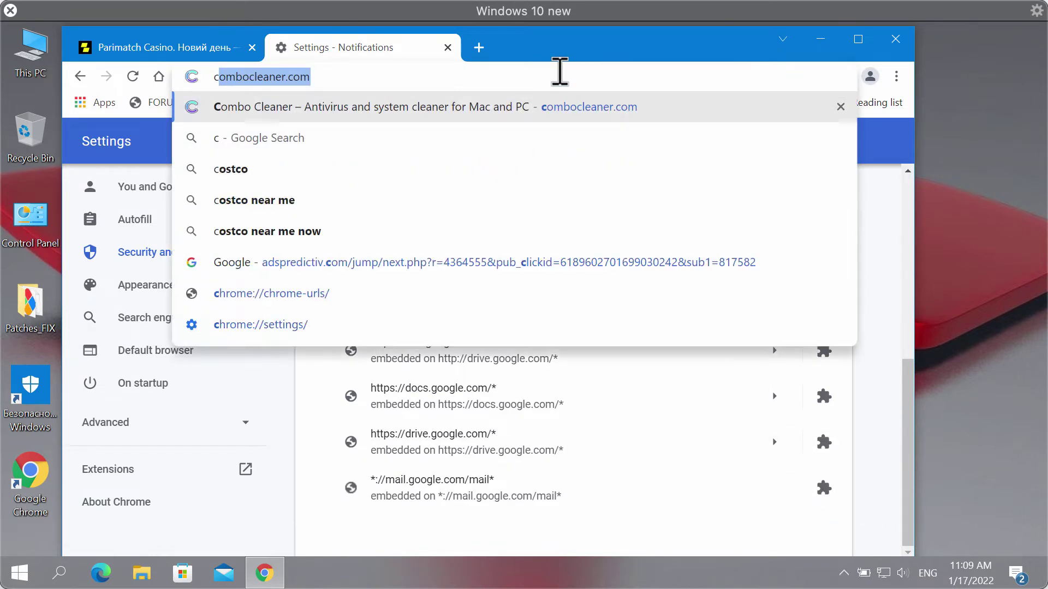
{"action": "key", "text": "Return"}
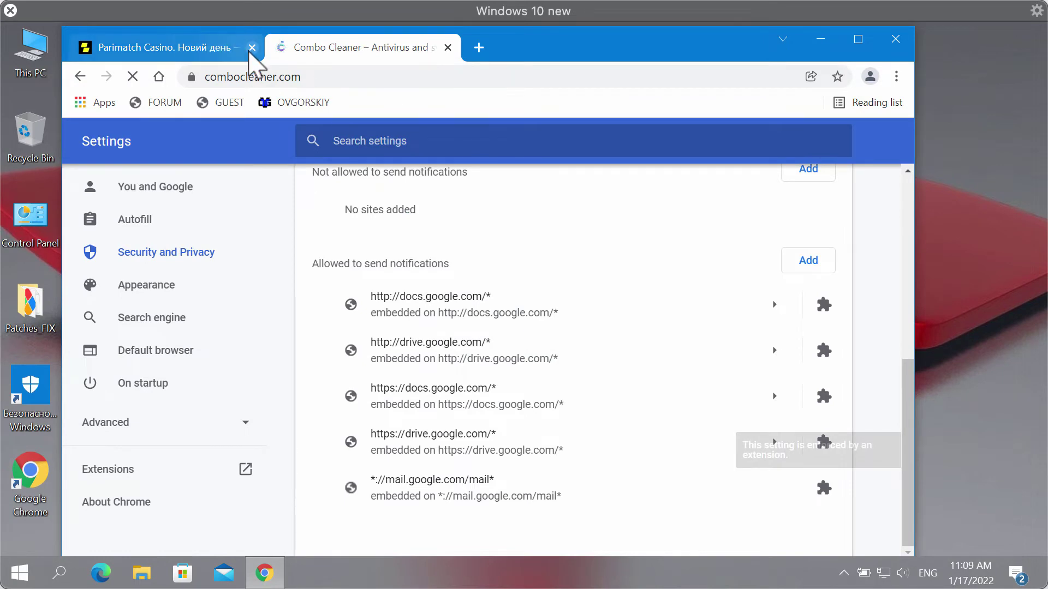
{"action": "left_click", "coordinate": [251, 47]}
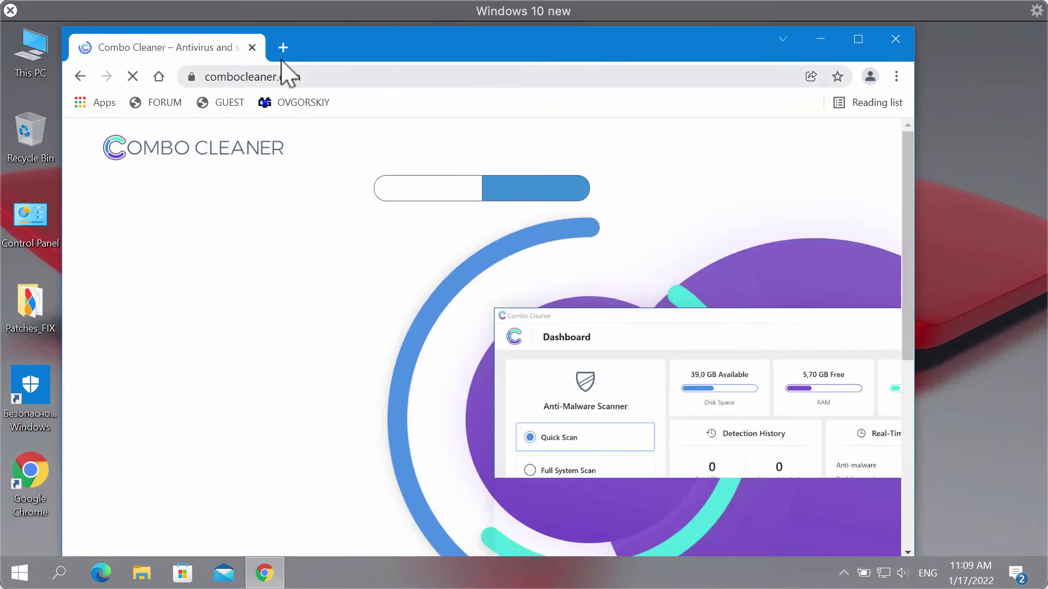
{"action": "left_click_drag", "start_coordinate": [363, 42], "coordinate": [402, 49]}
{"action": "left_click", "coordinate": [308, 75]}
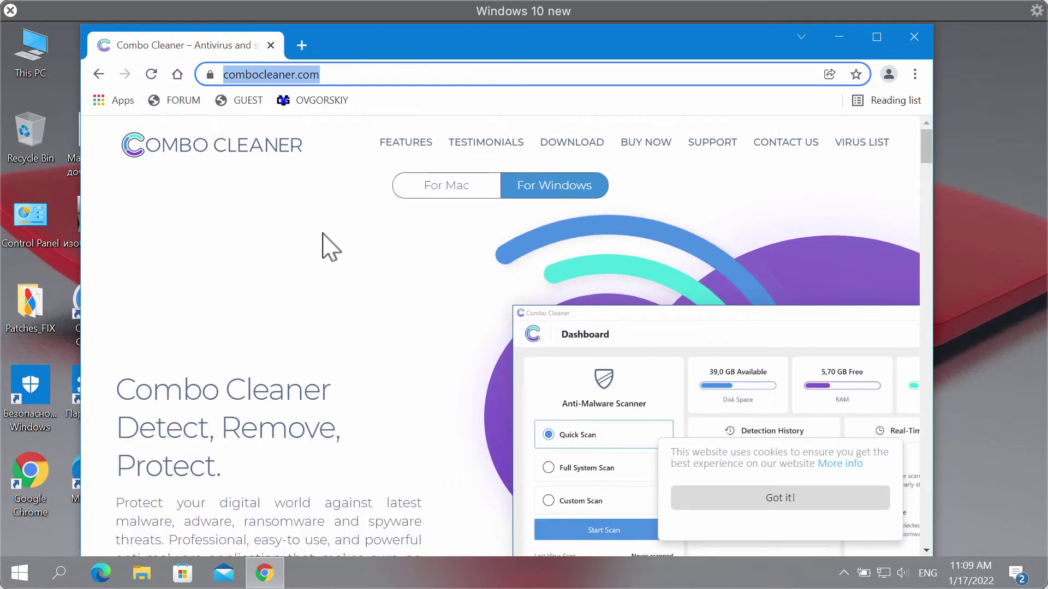
{"action": "scroll", "coordinate": [280, 346], "scroll_direction": "down", "scroll_amount": 3}
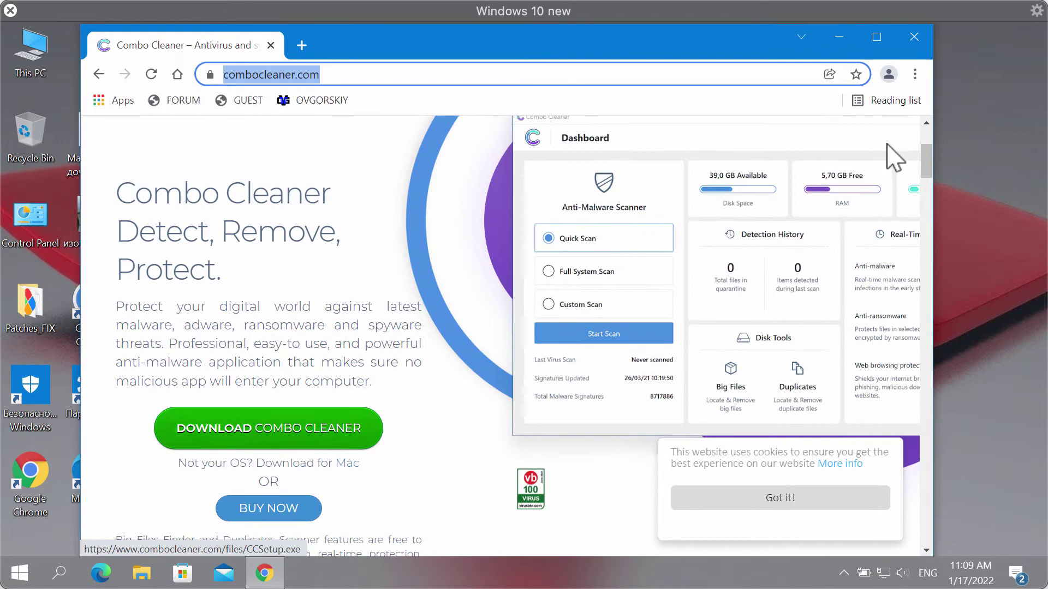
- Minimize Chrome and launch Combo Cleaner from its desktop icon
{"action": "left_click", "coordinate": [837, 37]}
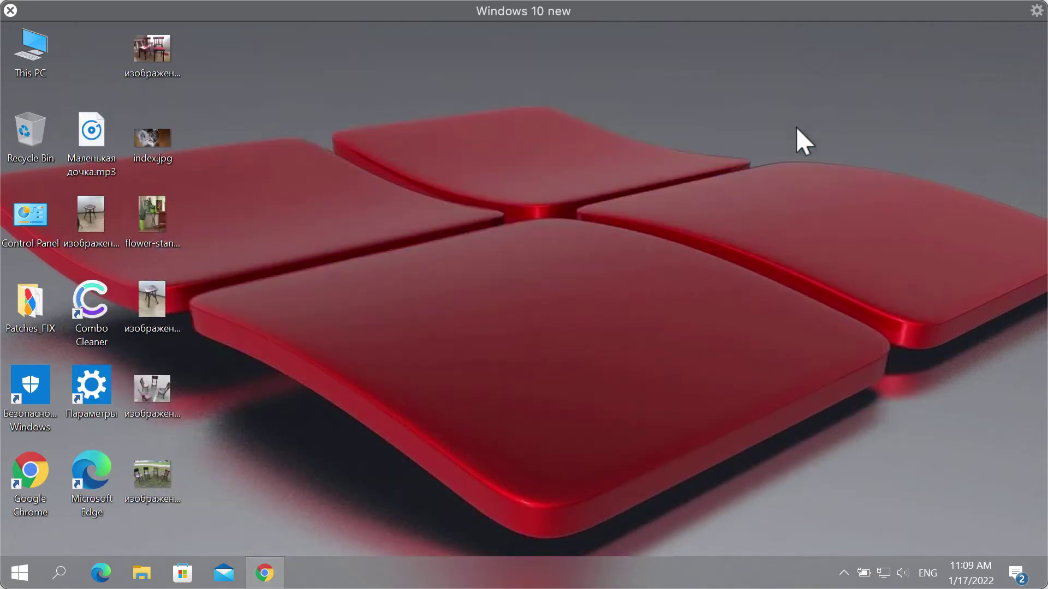
{"action": "double_click", "coordinate": [89, 327]}
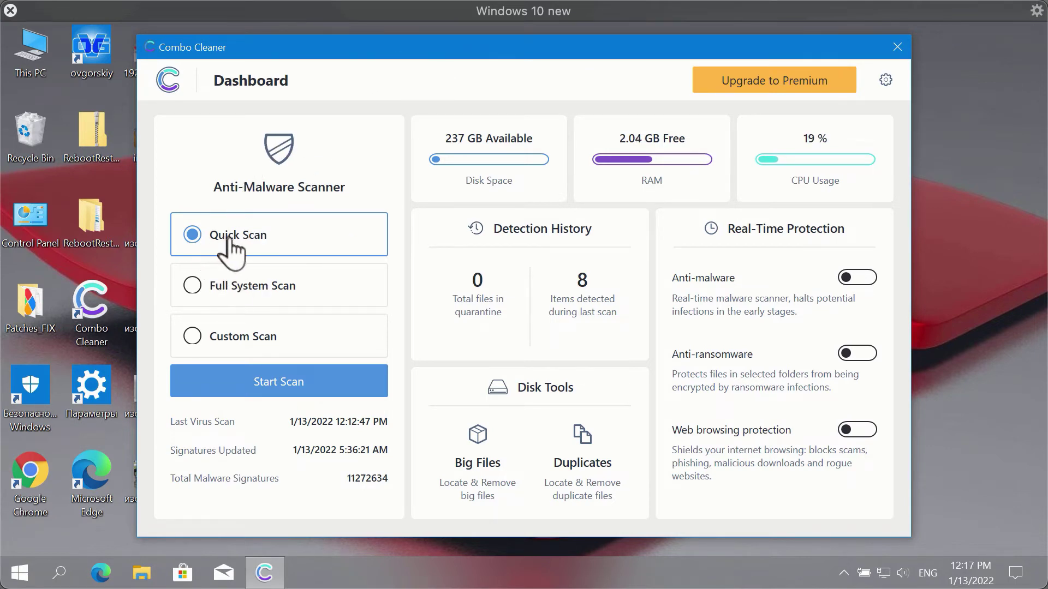
- Start the Combo Cleaner quick scan
{"action": "left_click", "coordinate": [288, 382]}
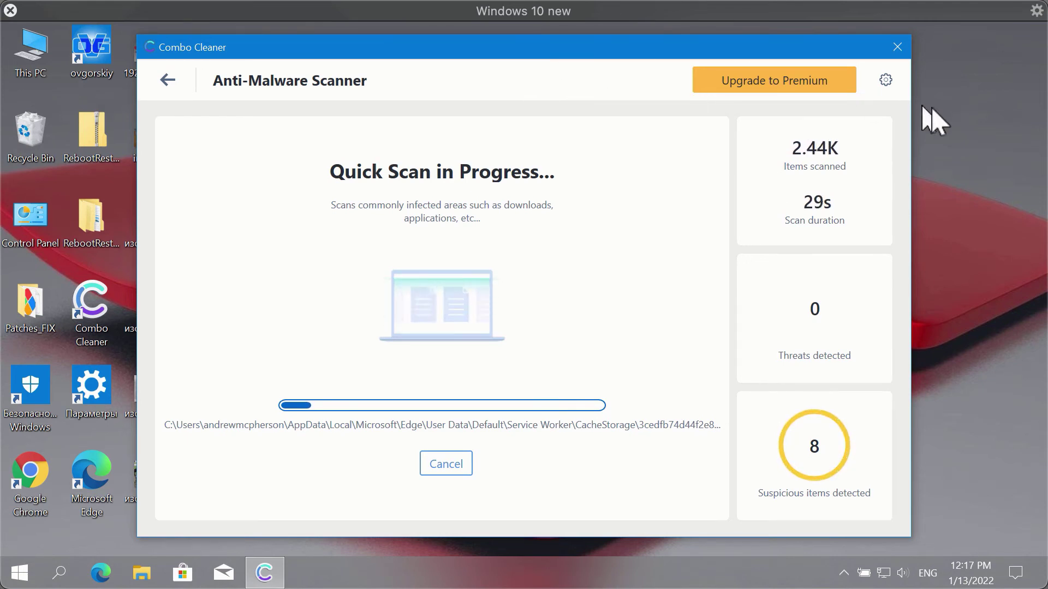
- Open Combo Cleaner settings, view the Anti-Ransomware protected folders, and return to the dashboard
{"action": "left_click", "coordinate": [885, 81]}
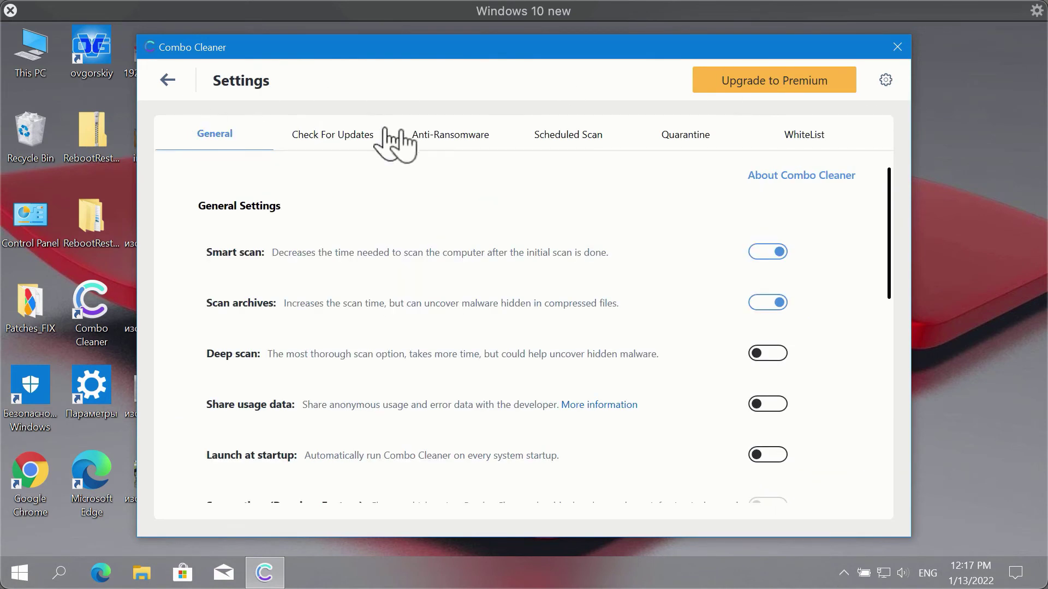
{"action": "left_click", "coordinate": [444, 136]}
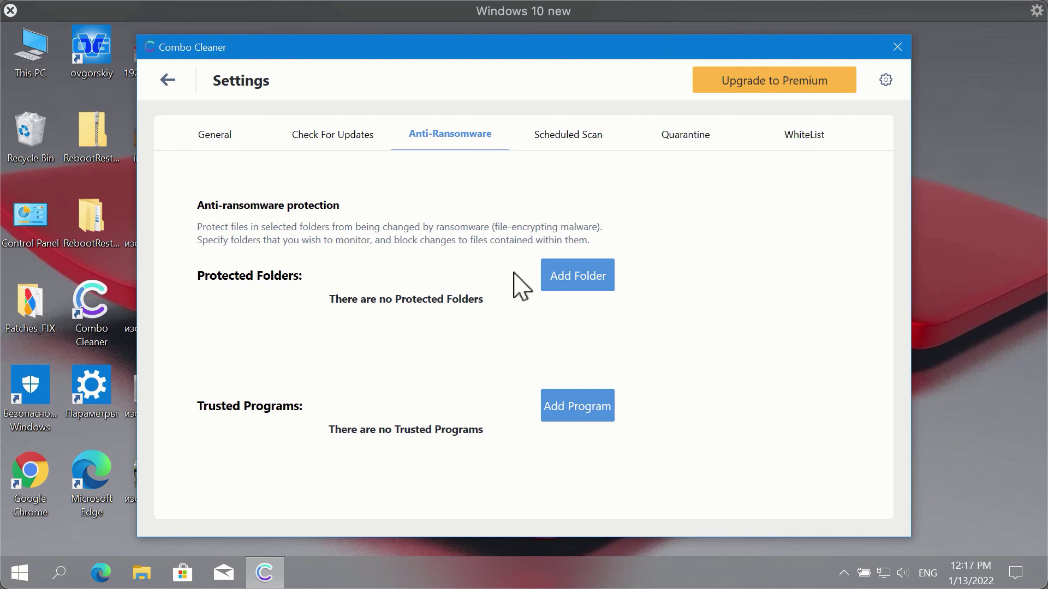
{"action": "left_click", "coordinate": [166, 84]}
- Return to the running quick scan, cancel it, and confirm stopping the scan
{"action": "left_click", "coordinate": [225, 388]}
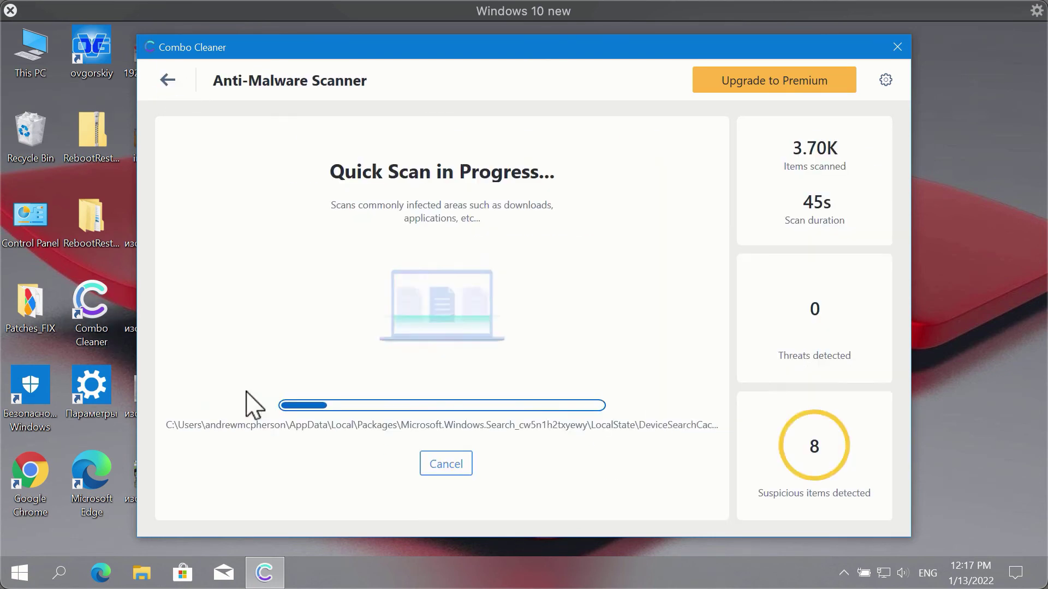
{"action": "left_click", "coordinate": [450, 462]}
{"action": "left_click", "coordinate": [489, 390]}
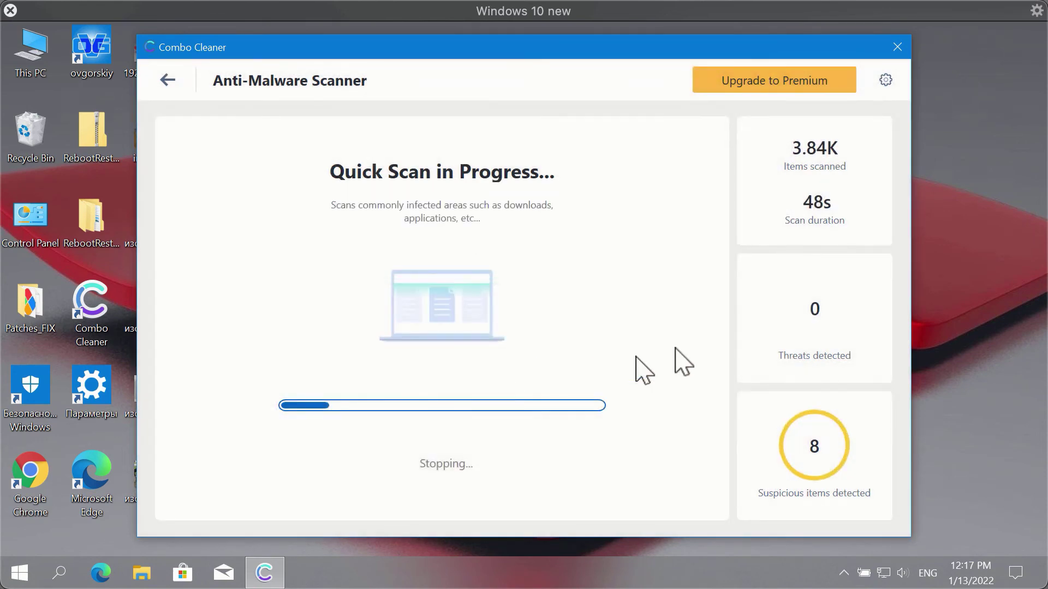